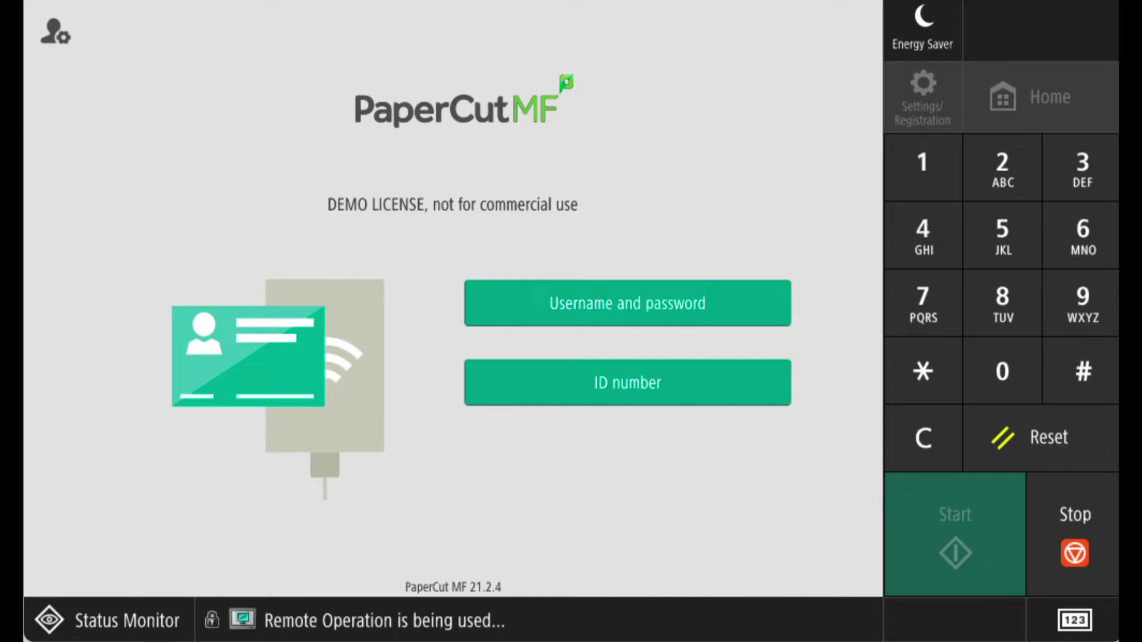
Sign in at the PaperCut MF panel using an ID number
click(627, 383)
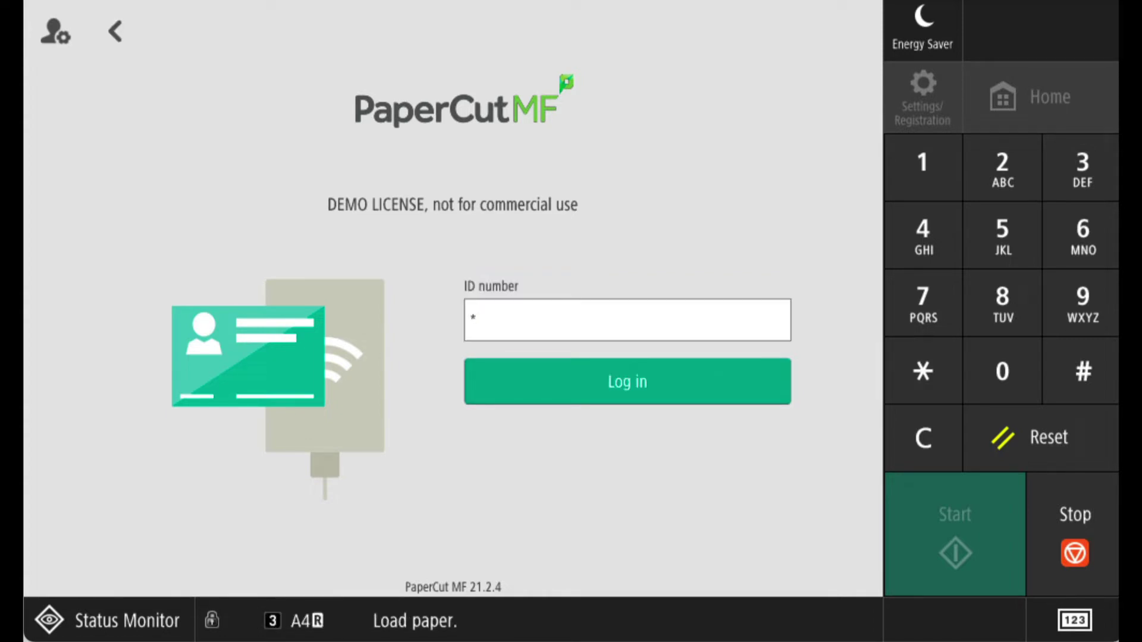
text(12)
click(627, 382)
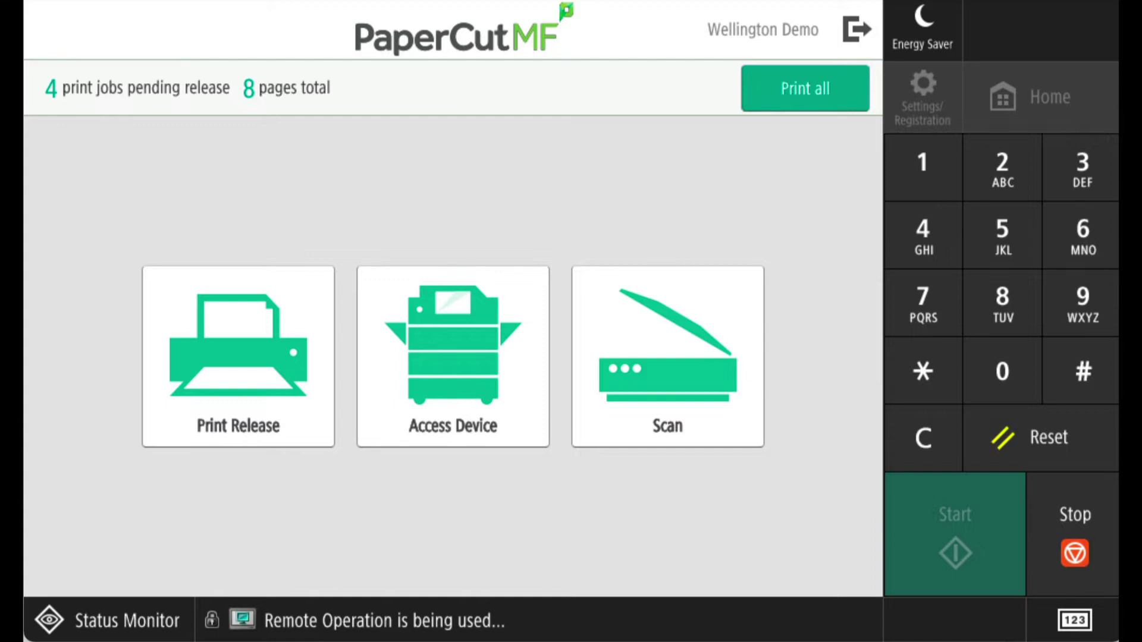
Select Mailing_color_A4_P.pdf in the pending jobs list and open its details
click(303, 335)
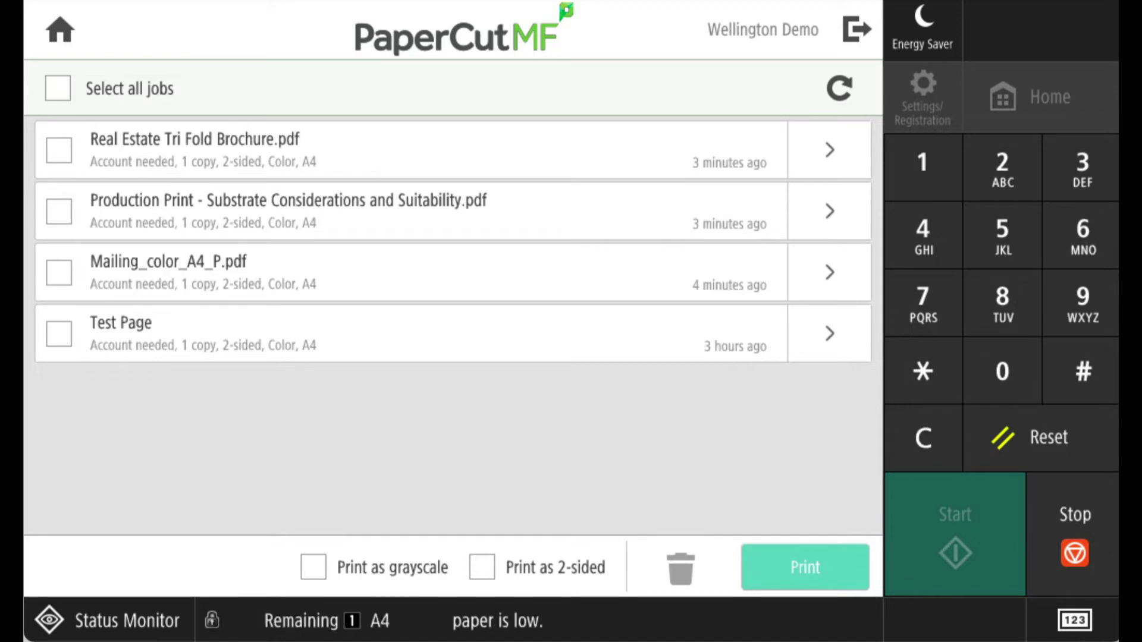
click(58, 271)
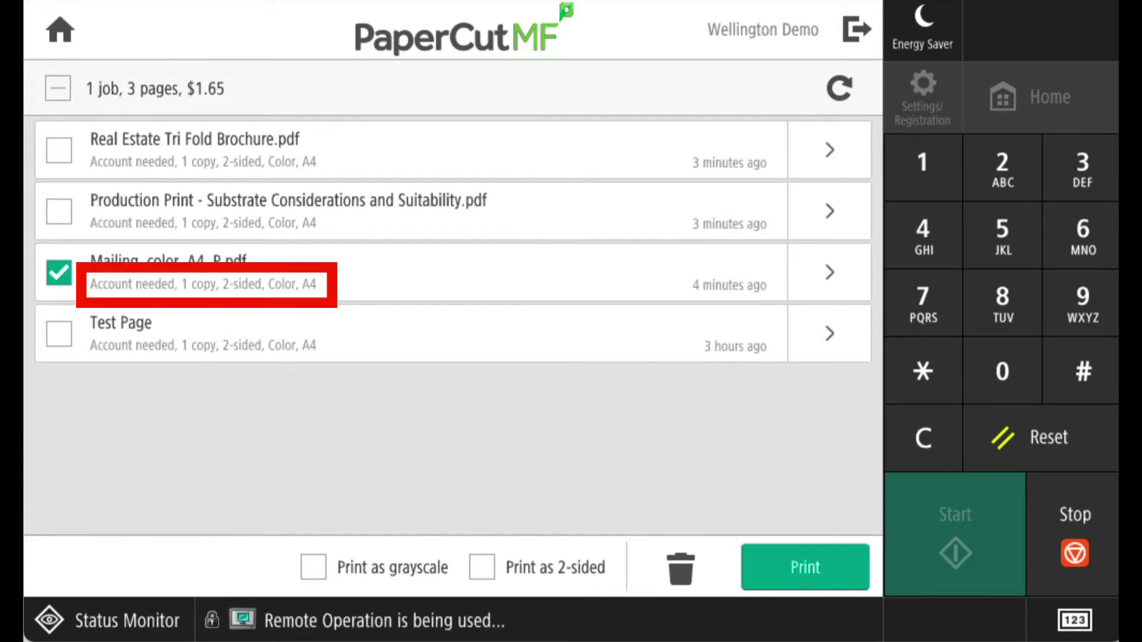
click(829, 272)
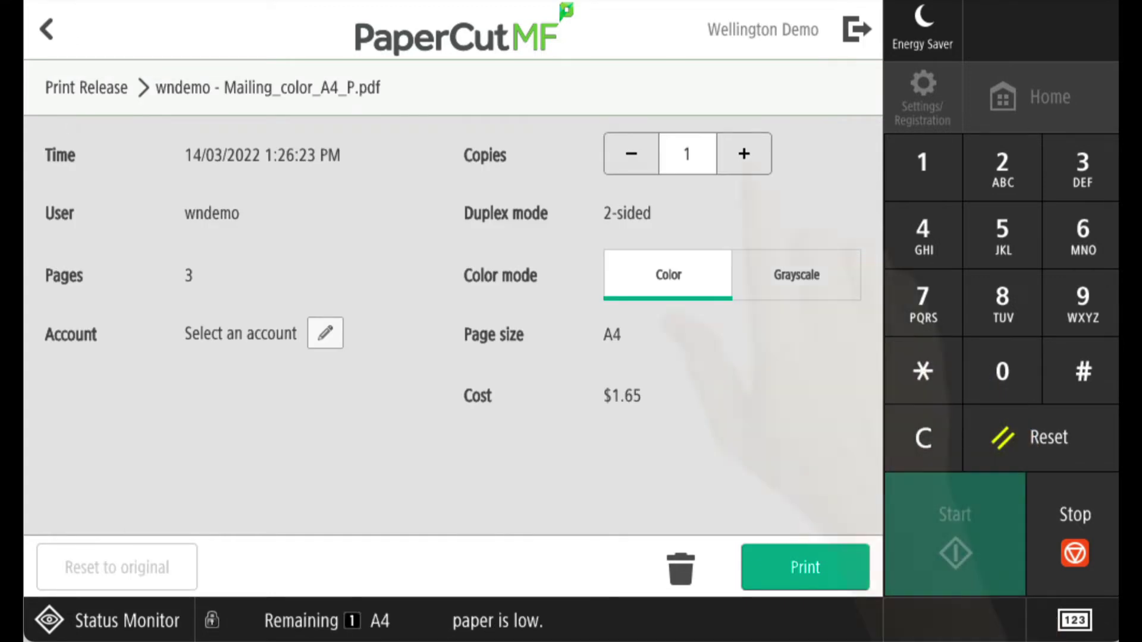
Print the mailing PDF as 2 grayscale copies charged to My Personal Account
click(743, 154)
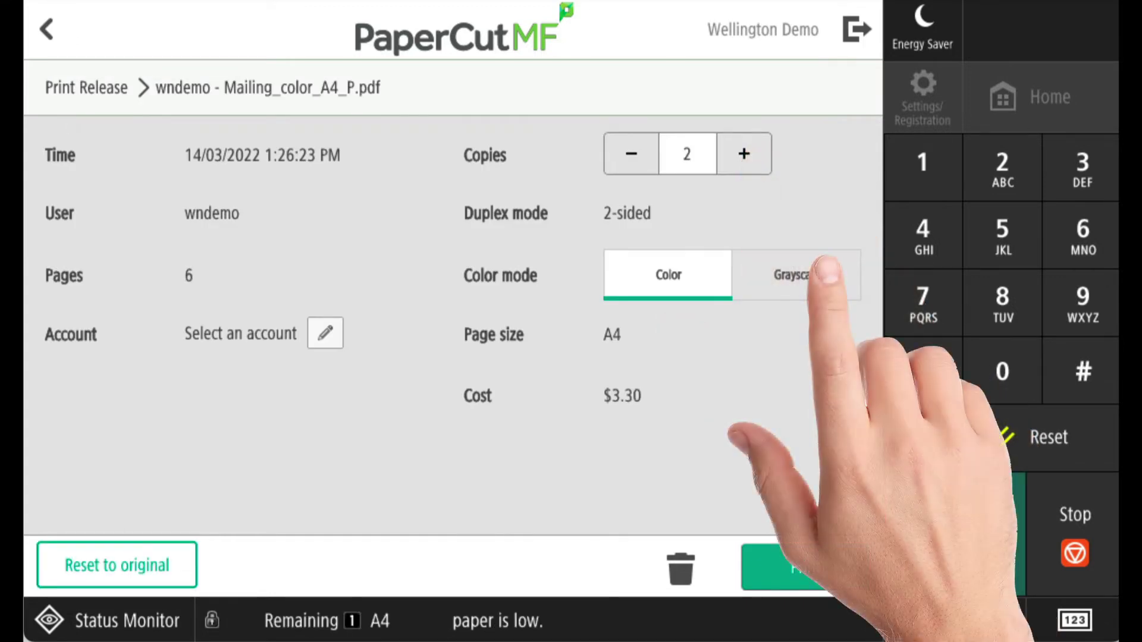
click(803, 277)
click(326, 334)
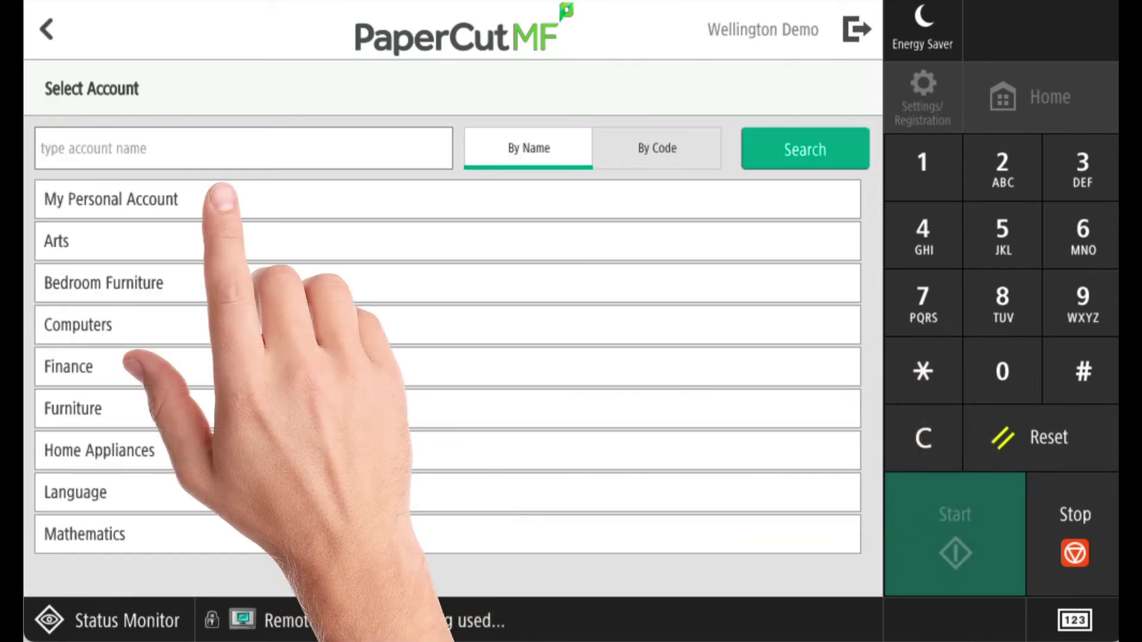
click(215, 198)
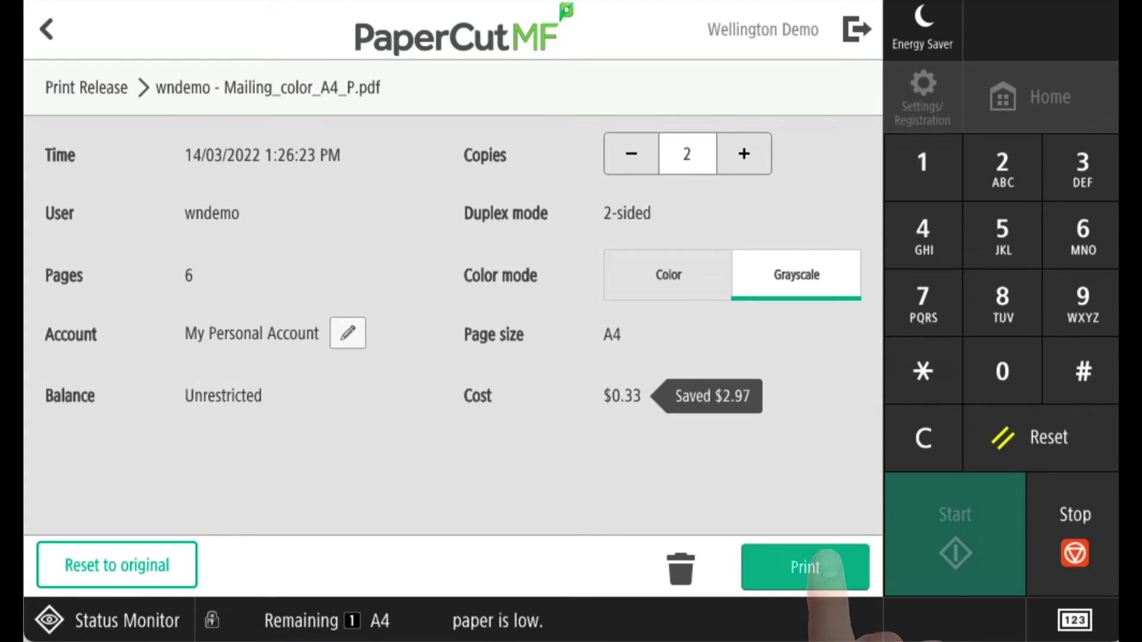
click(828, 567)
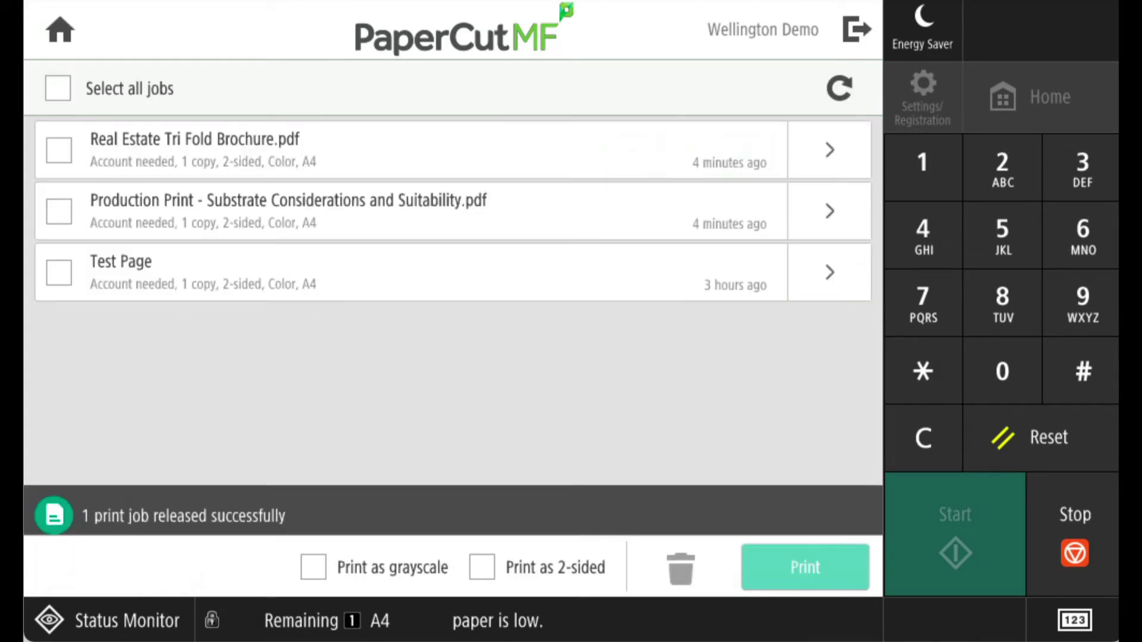
Release Test Page and Real Estate Tri Fold Brochure grayscale, 2-sided, on My Personal Account
click(58, 273)
click(60, 149)
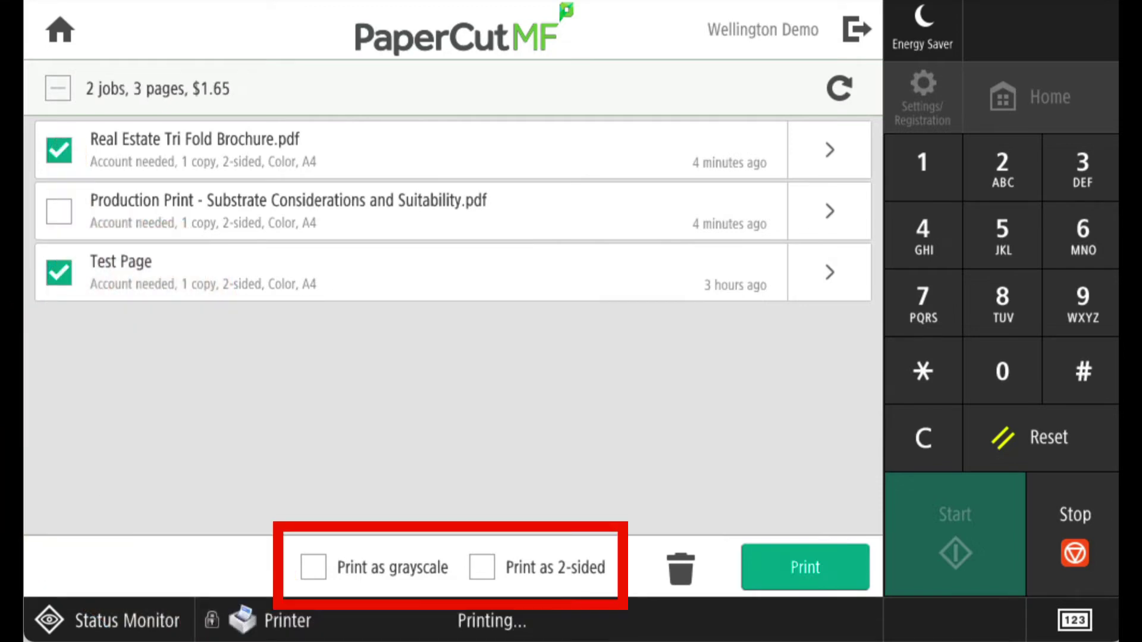
click(313, 564)
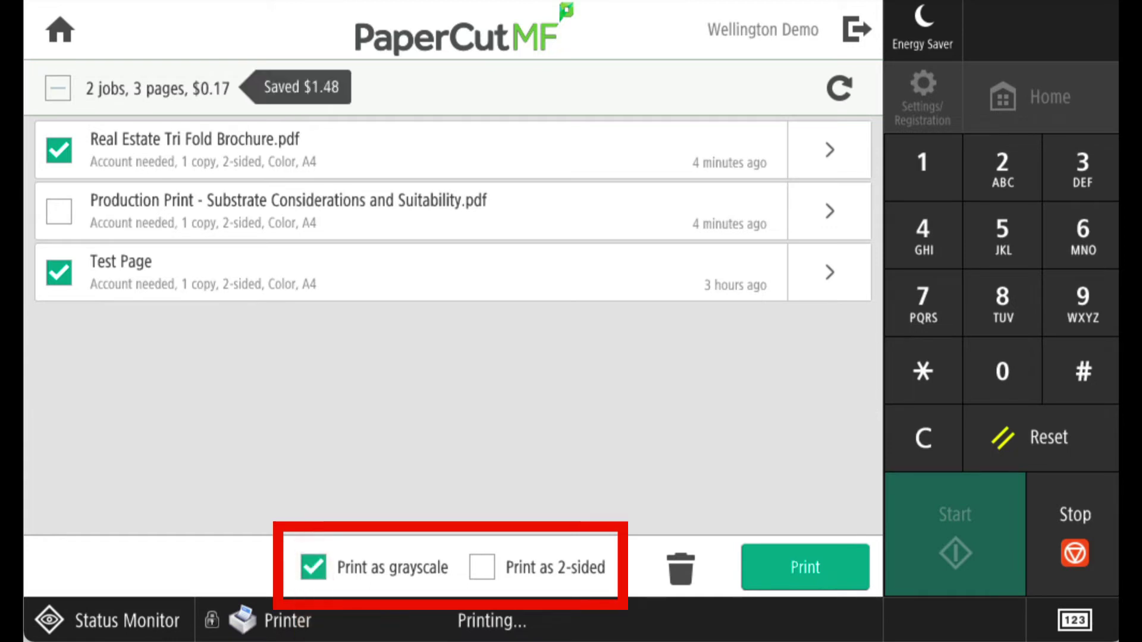
click(482, 568)
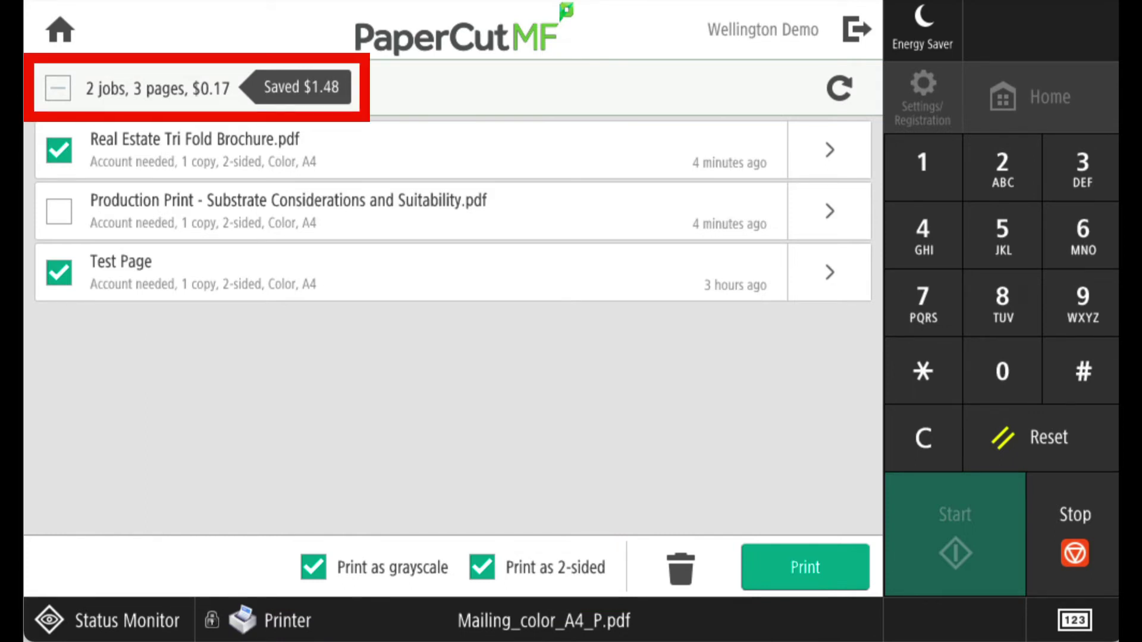
click(807, 568)
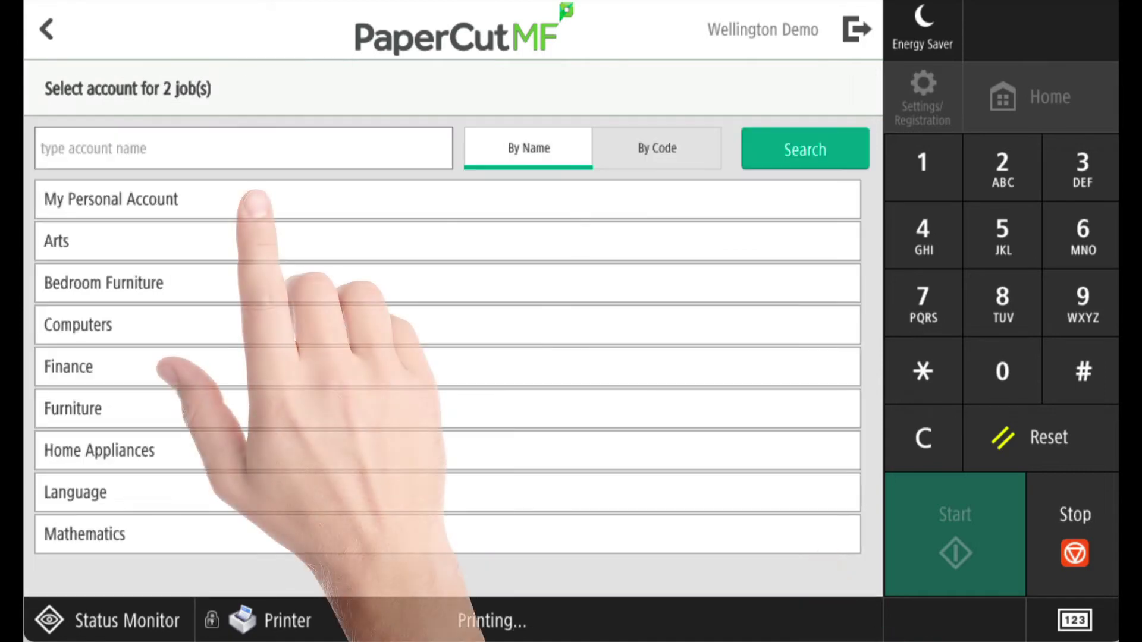
click(256, 203)
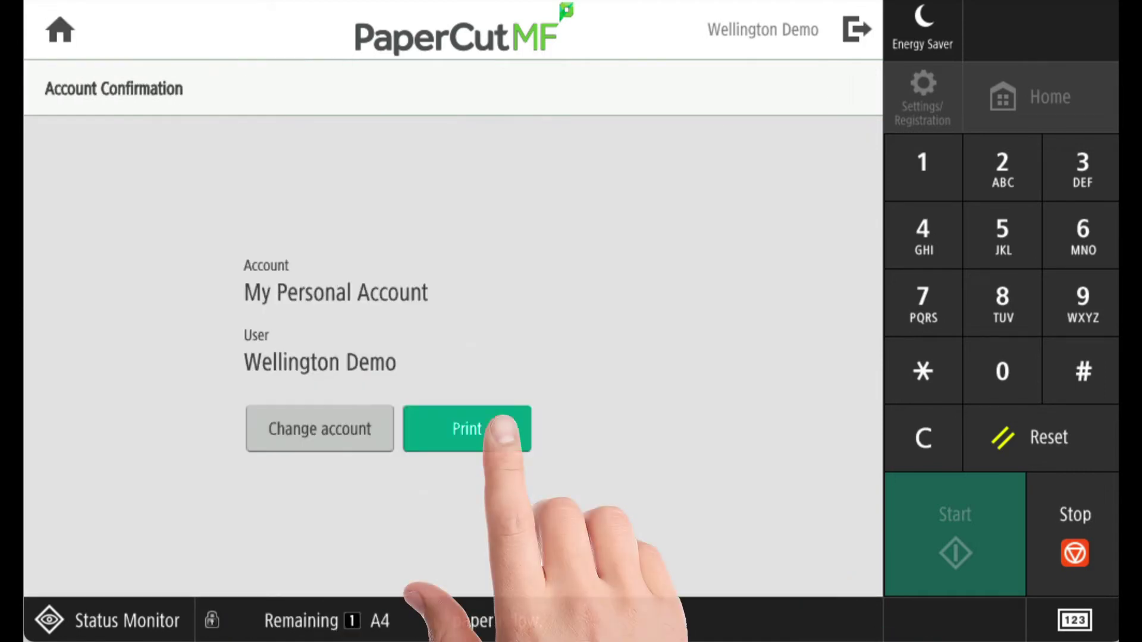
click(502, 429)
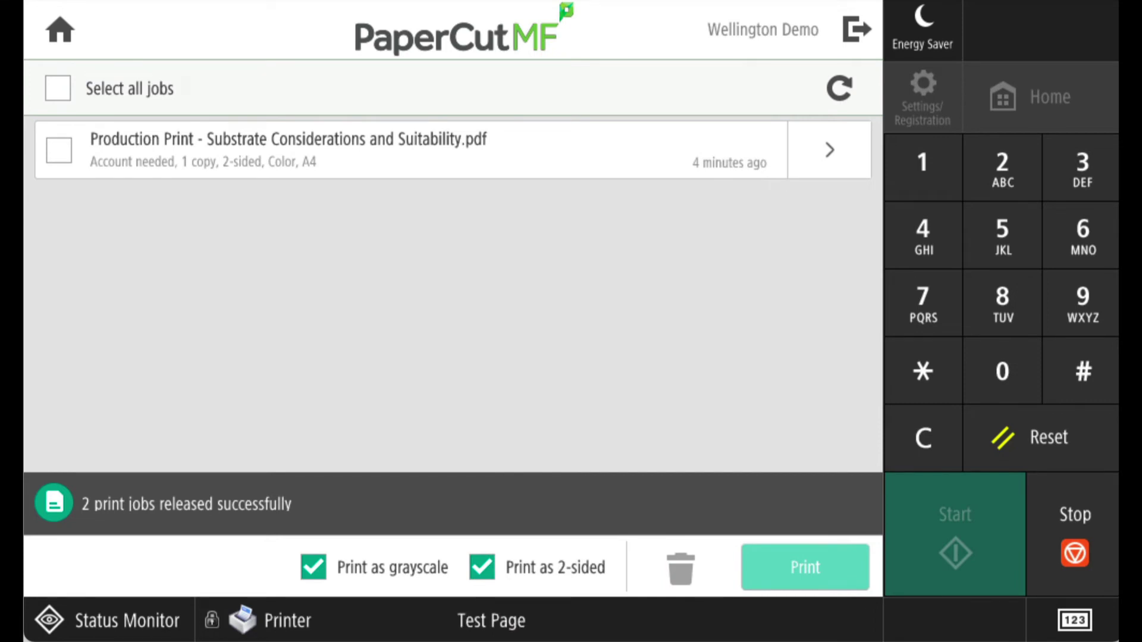
Return to the home menu and unlock the device under the Arts account
click(60, 29)
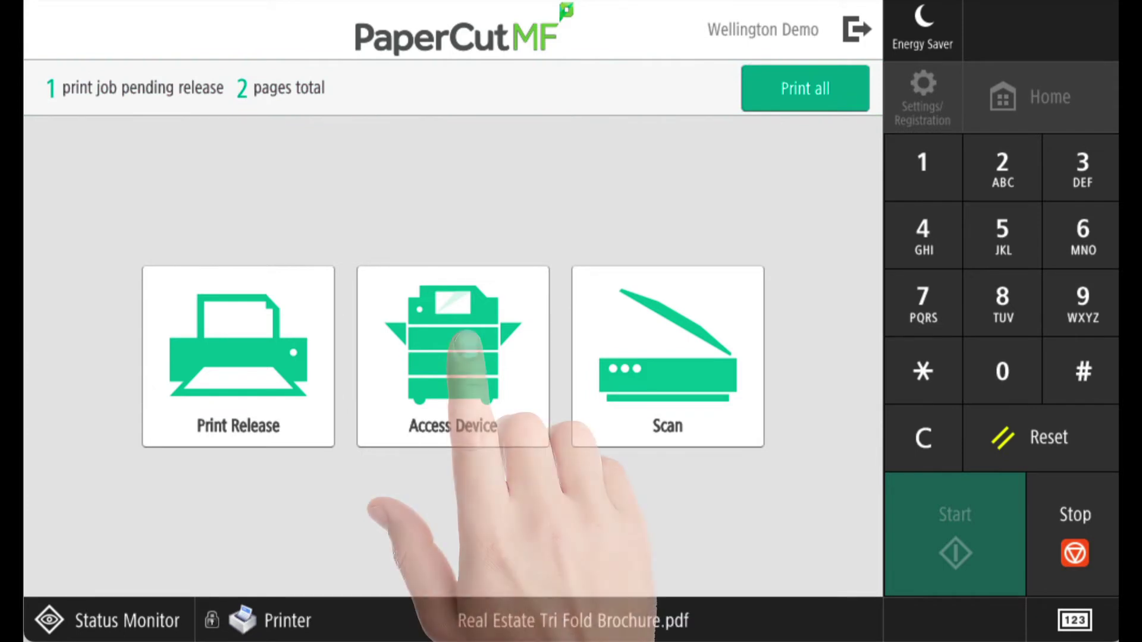
click(455, 340)
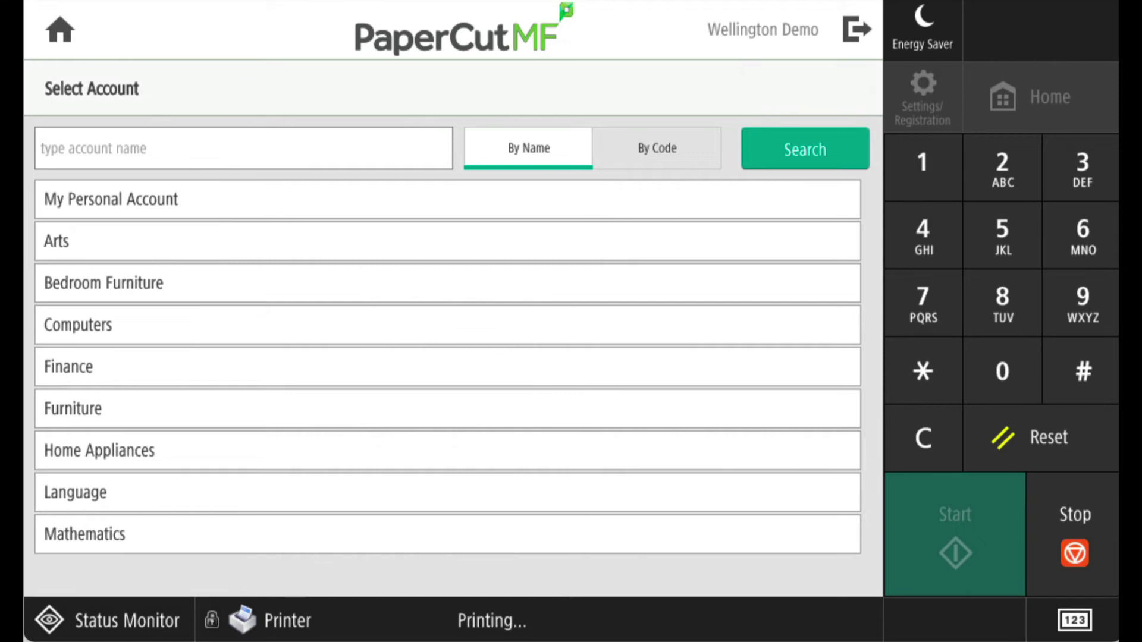
click(293, 242)
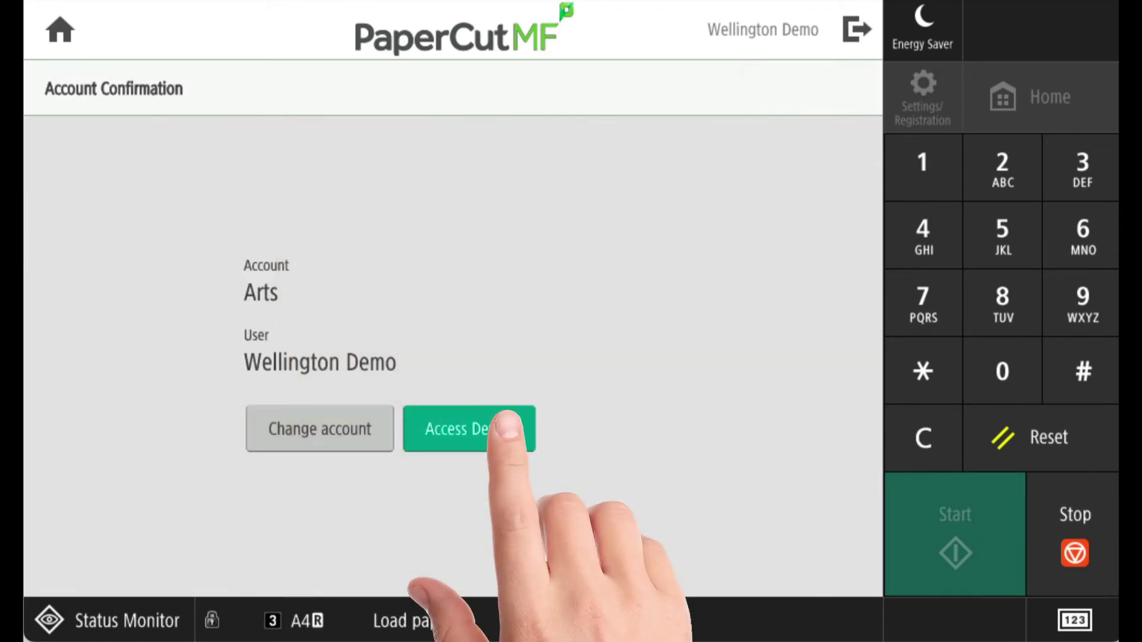
click(504, 419)
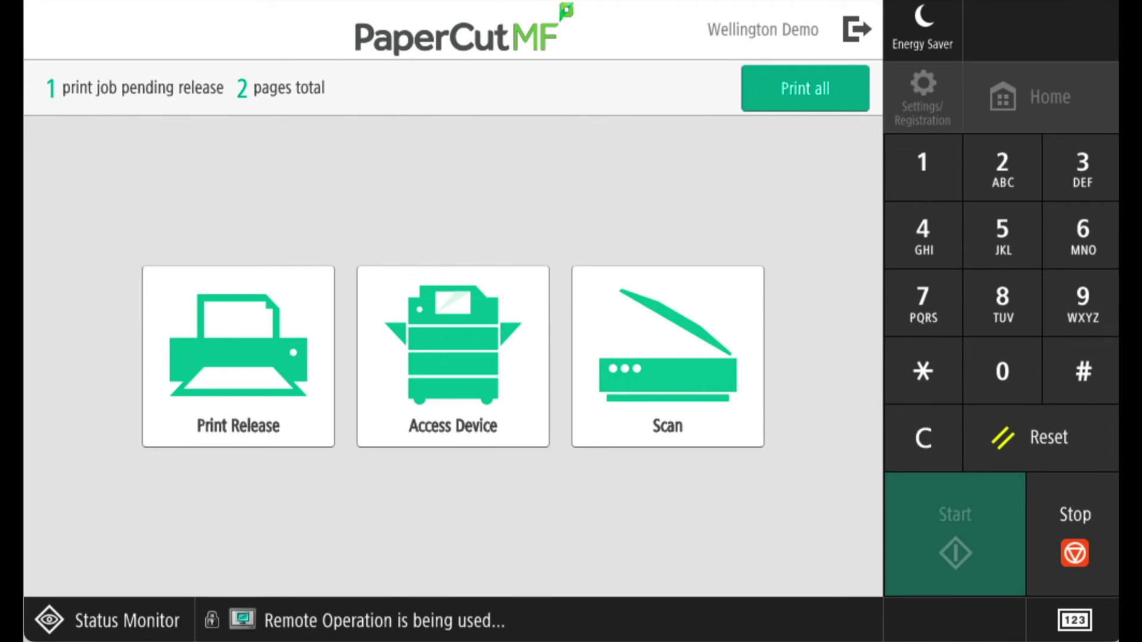
Choose Scan to Myself (PDF) with subject 'my job' and filename 'my scan'
click(678, 339)
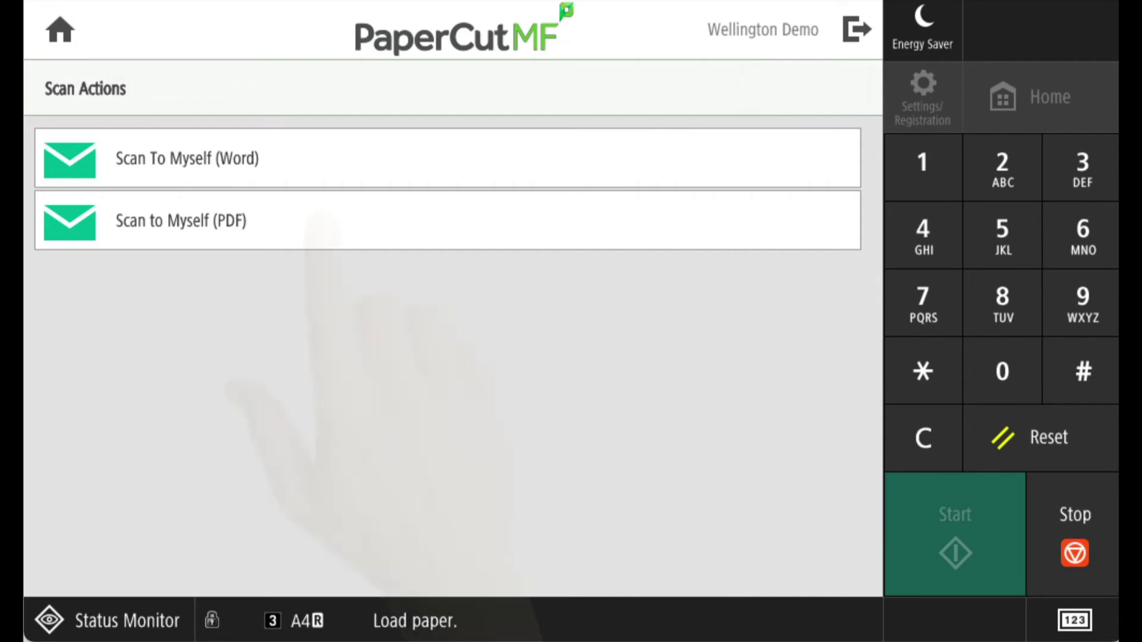
click(319, 222)
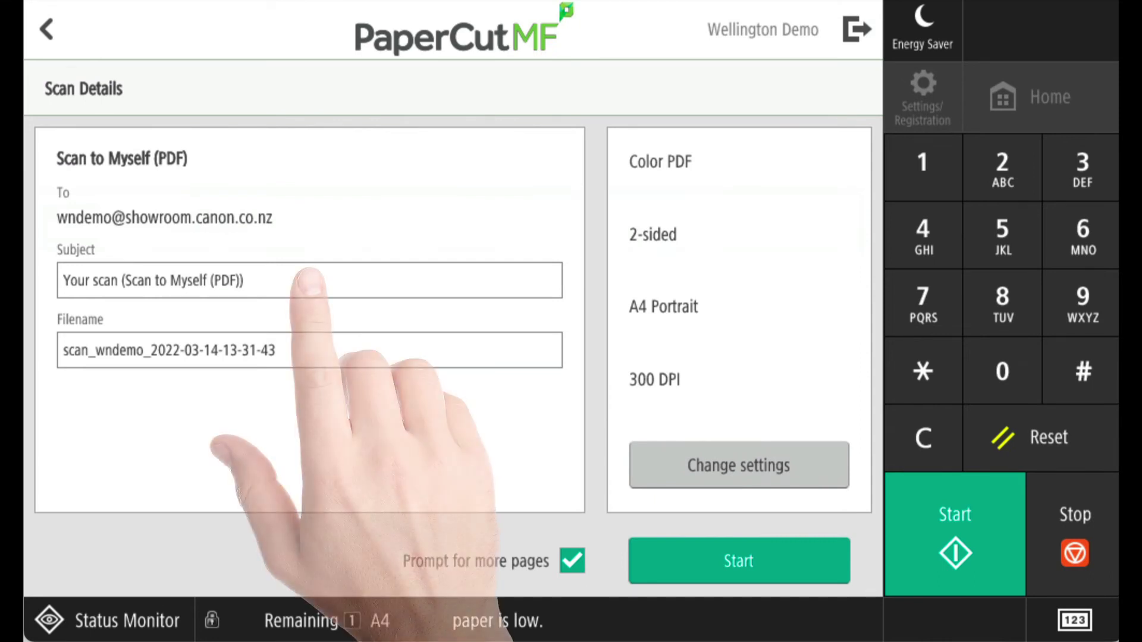
click(352, 280)
text(my job)
key(Return)
click(326, 350)
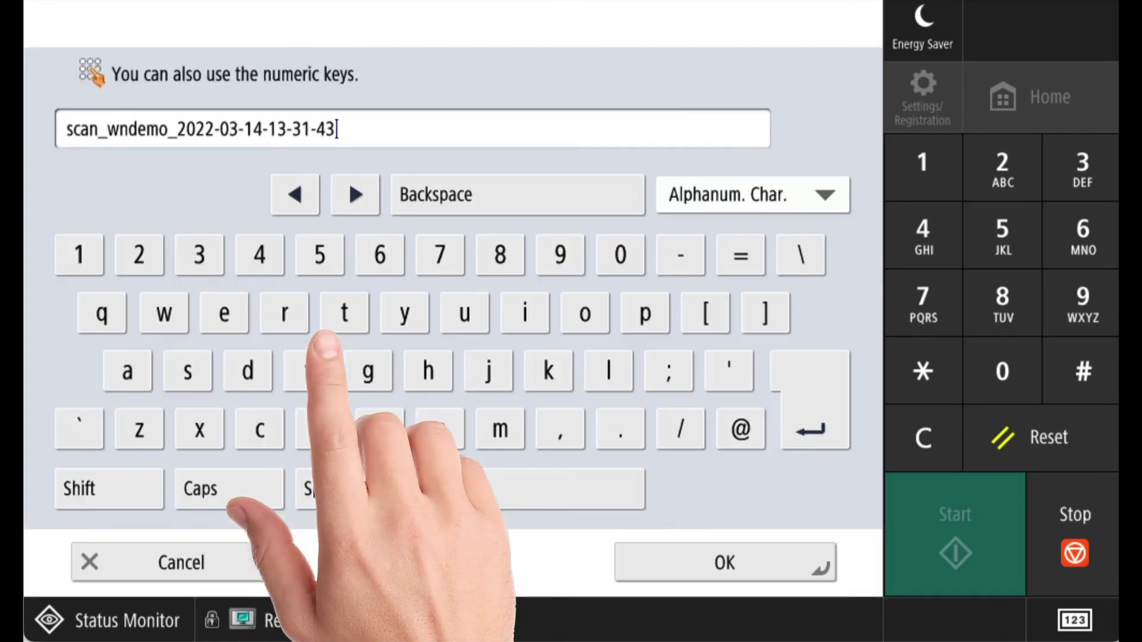
text(my scan)
key(Return)
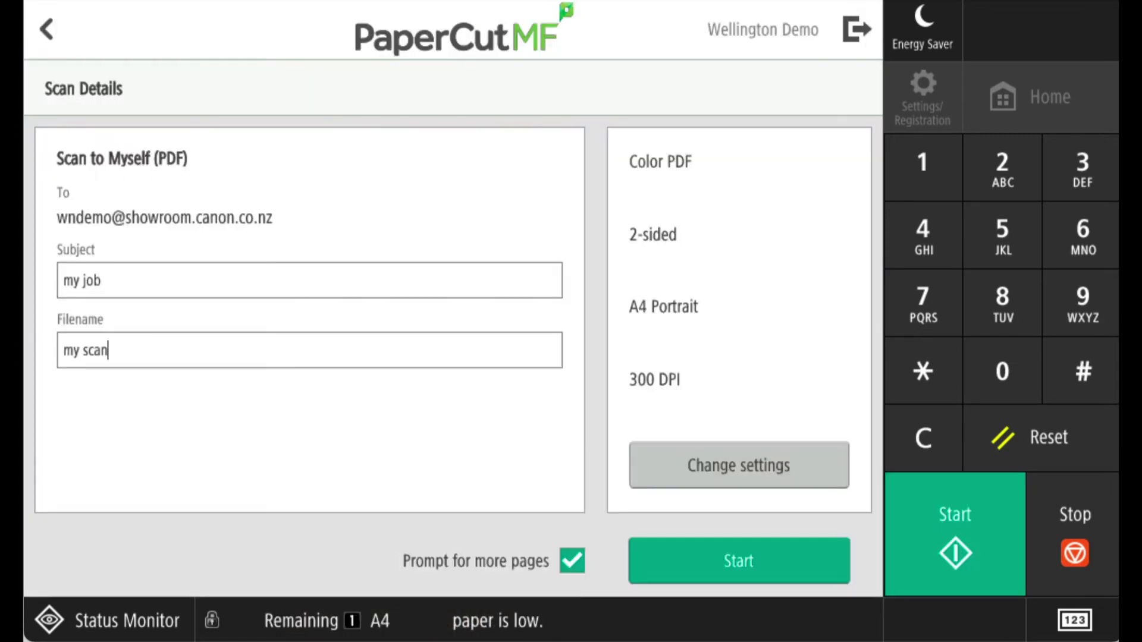
click(737, 464)
Set the scan to 1-sided grayscale and start scanning
click(287, 249)
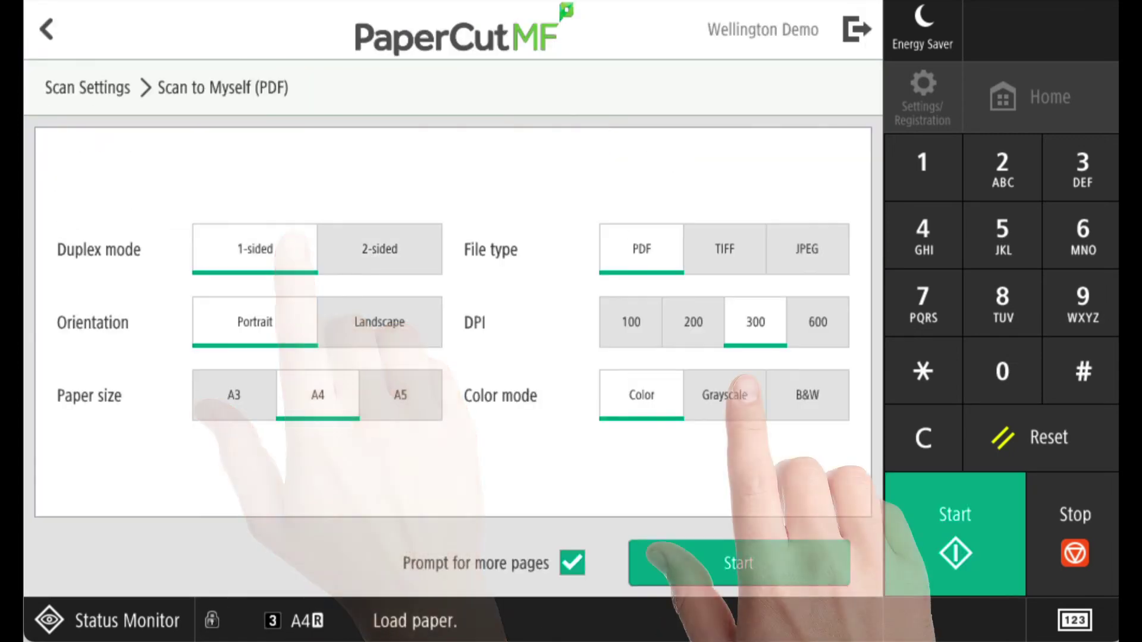
click(724, 395)
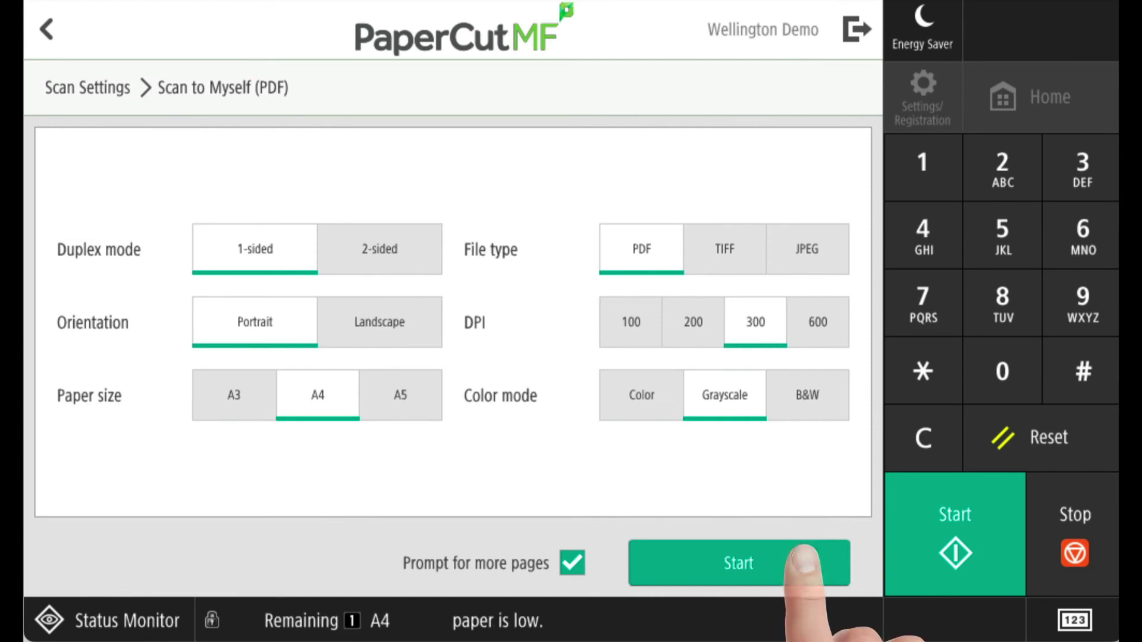
click(785, 560)
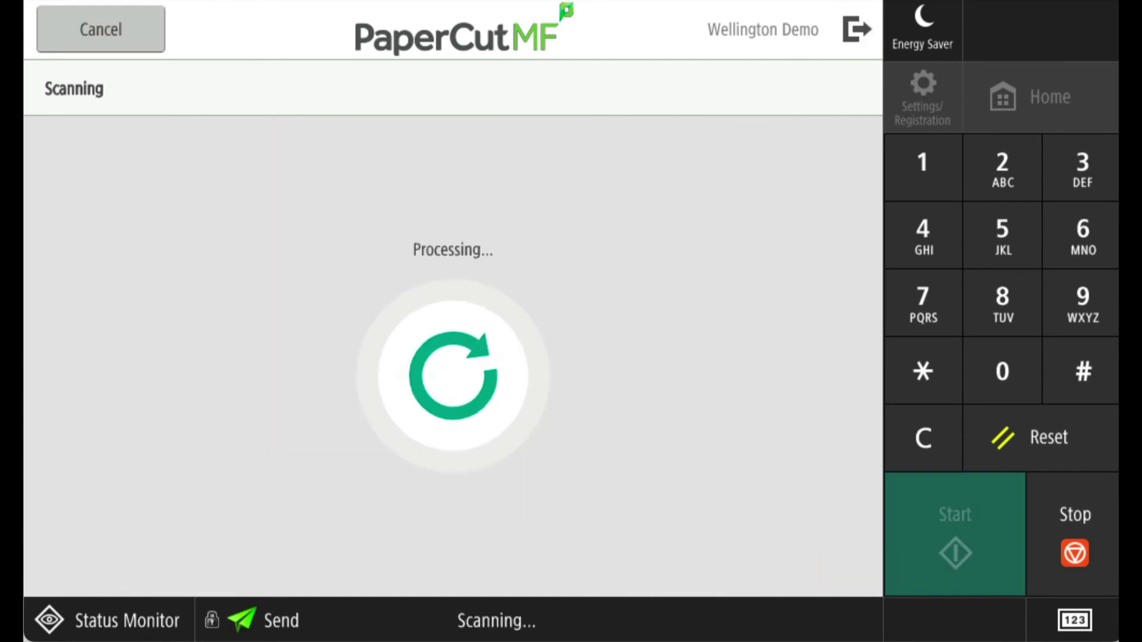